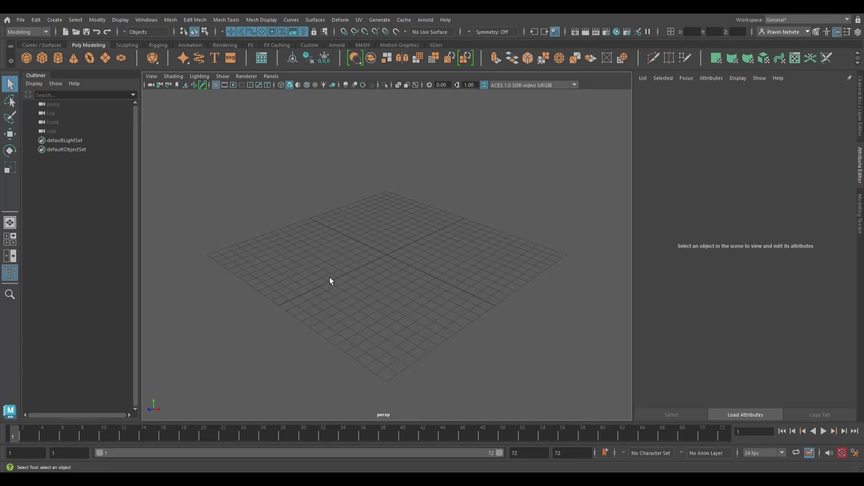
Step: Create a polygon plane and scale it up into a wide ground
left_click(104, 58)
key("r")
left_click_drag(387, 254, 580, 165)
key("w")
left_click(394, 211)
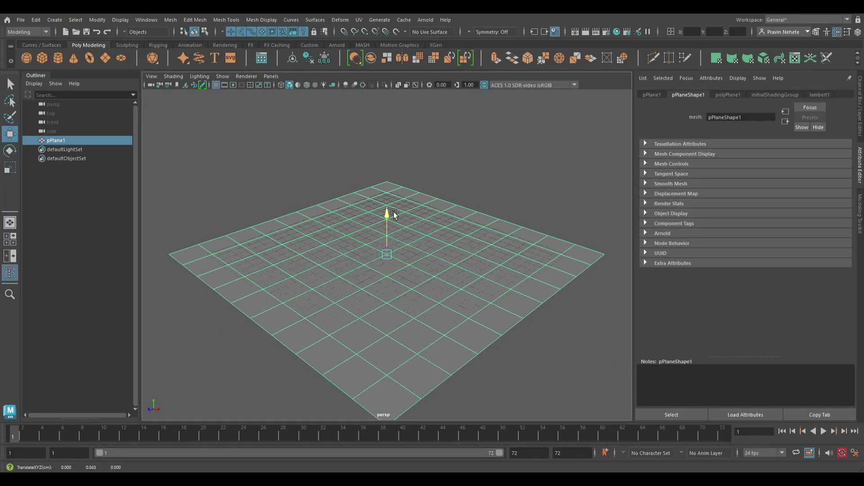
Step: Stretch a new cube into a long, tall wall and raise it onto the plane
left_click(43, 58)
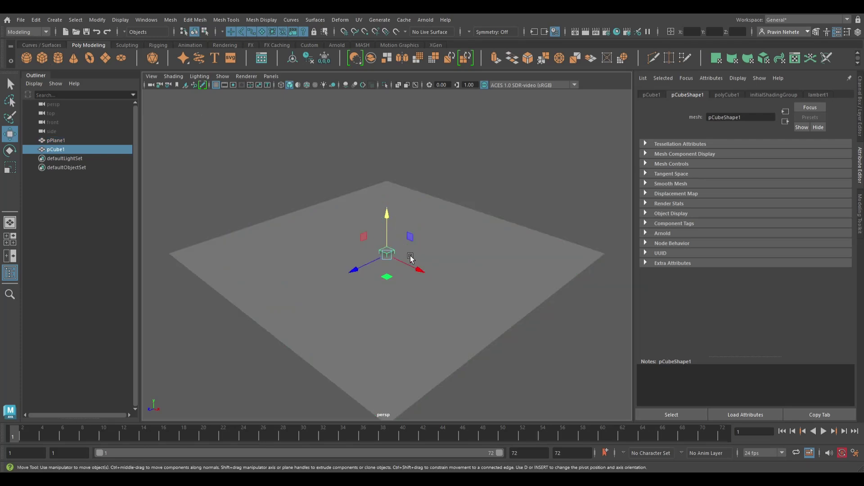
left_click_drag(394, 226, 395, 222)
key("r")
left_click_drag(359, 257, 74, 445)
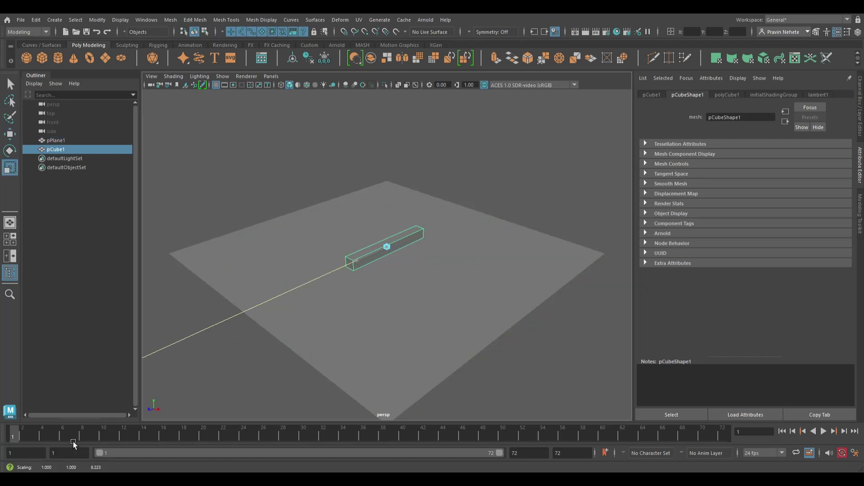
middle_click_drag(305, 302, 313, 298)
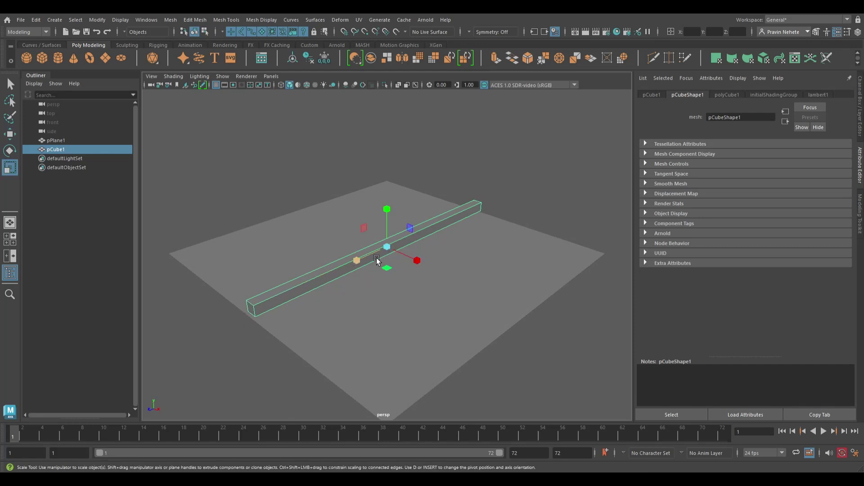
mouse_move(387, 209)
left_mouse_down()
mouse_move(409, 204)
mouse_move(391, 153)
left_mouse_up()
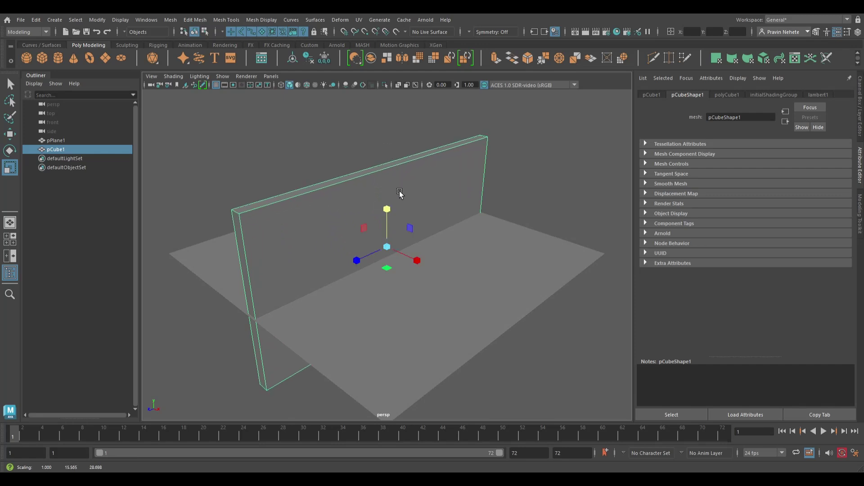
key("w")
mouse_move(389, 197)
left_mouse_down()
mouse_move(390, 118)
mouse_move(389, 126)
left_mouse_up()
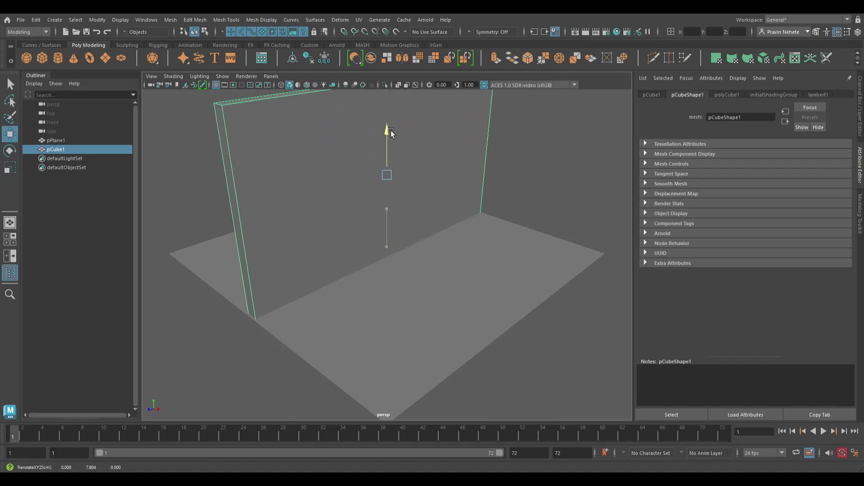
mouse_move(455, 283)
left_mouse_down("alt")
mouse_move(419, 272)
mouse_move(459, 363)
left_mouse_up("alt")
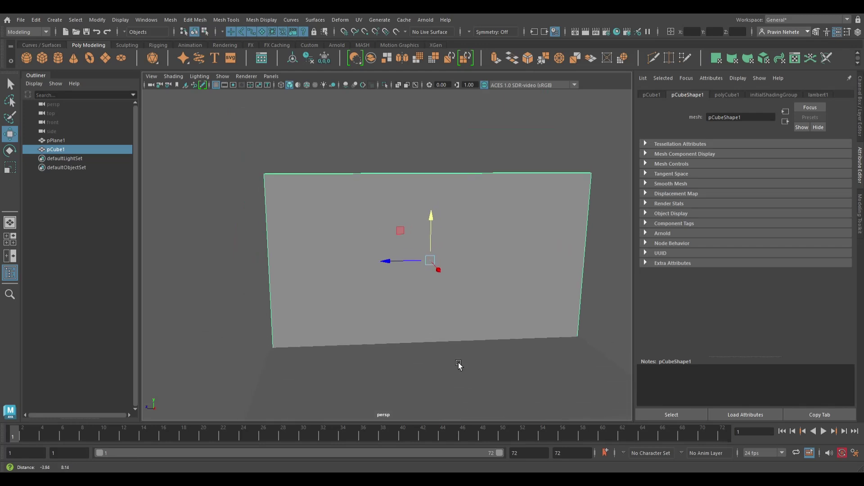
Step: Insert two vertical edge loops on either side of the wall's centre
right_click_drag(324, 197, 339, 183, "shift")
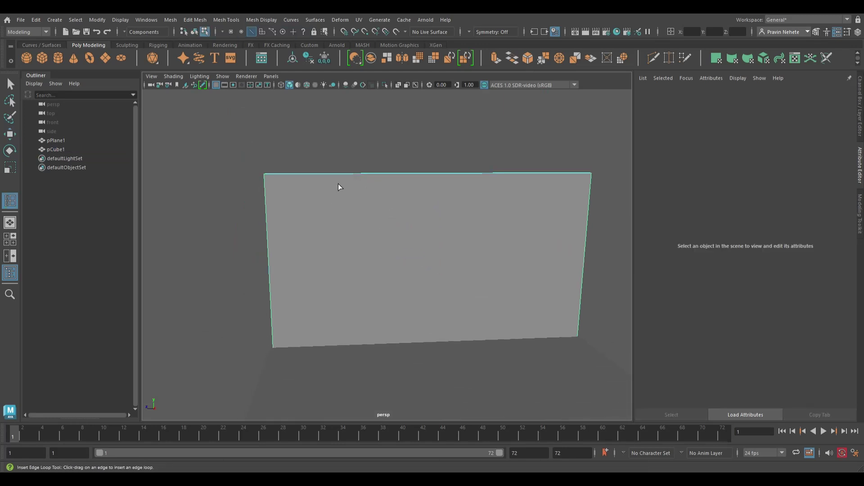
left_click_drag(369, 176, 371, 175)
left_click(389, 173)
left_click_drag(486, 177, 489, 175)
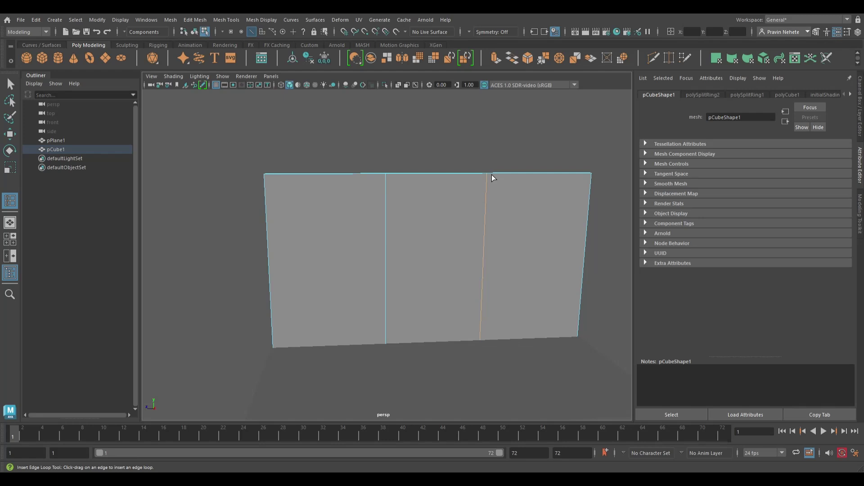
key("w")
Step: Delete the front and back faces between the loops, keeping the top strip intact
key("F11")
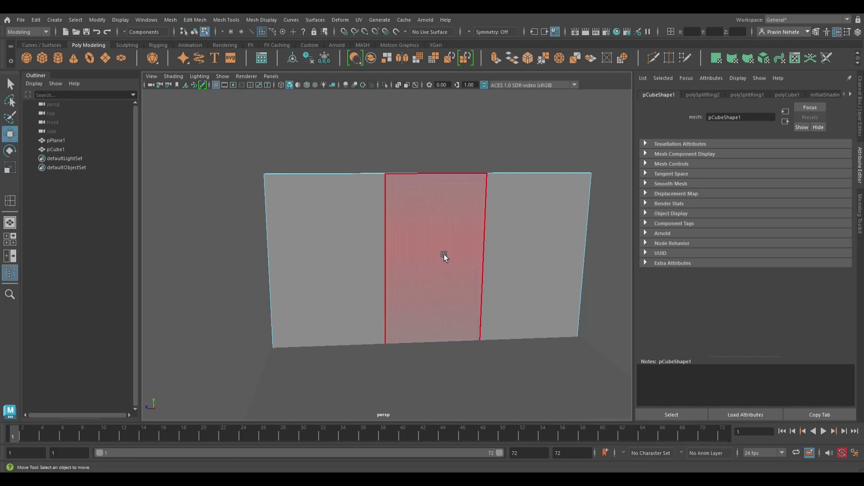
left_click(443, 255)
key("Delete")
left_click(443, 268)
key("Delete")
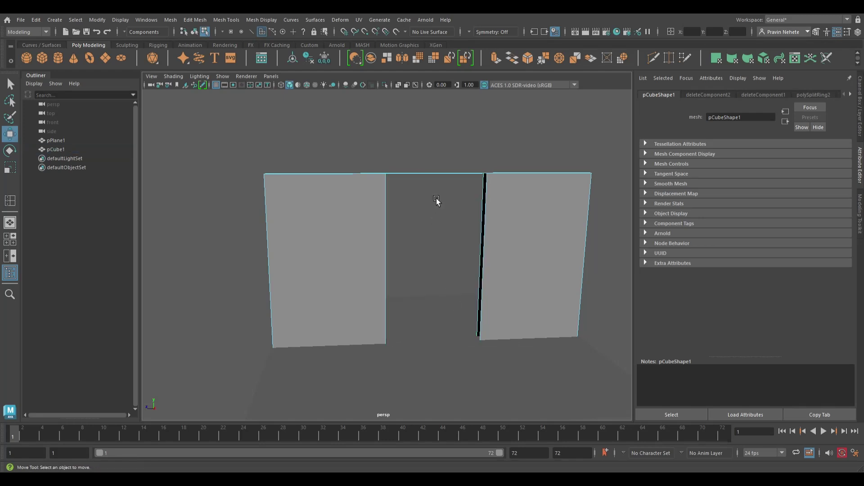
left_click(440, 177)
key("Delete")
key("ctrl+z")
mouse_move(432, 232)
left_mouse_down("alt")
mouse_move(432, 264)
mouse_move(404, 225)
left_mouse_up("alt")
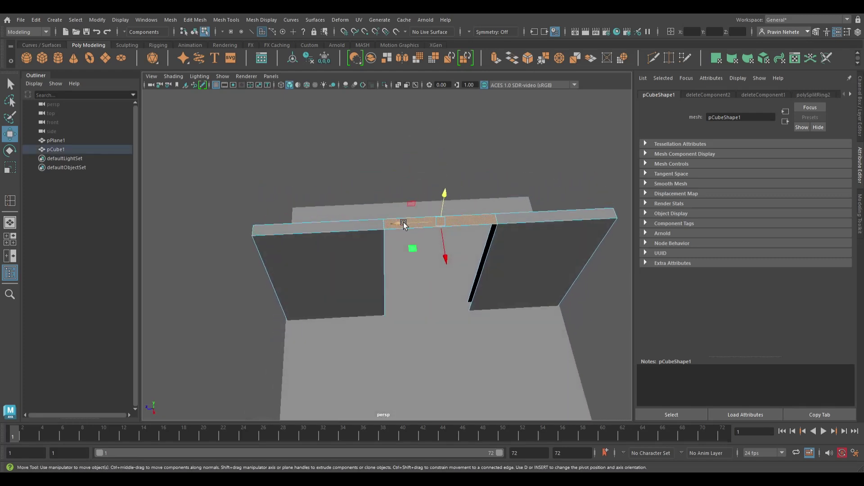
left_click(387, 206)
key("F8")
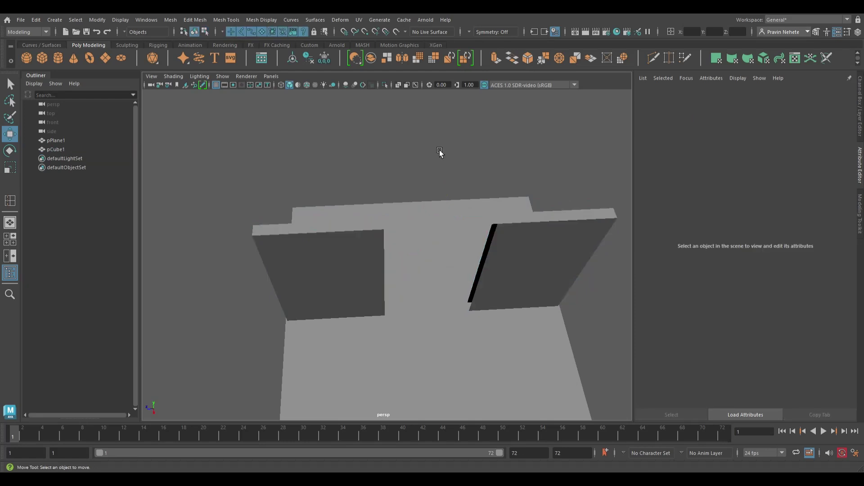
Step: Scale a second cube into a tall post and raise it onto the ground in the doorway
left_click(50, 61)
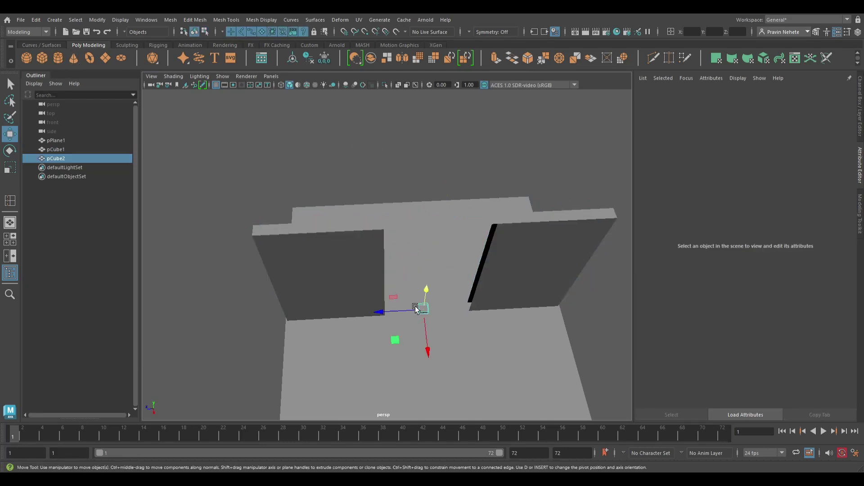
key("r")
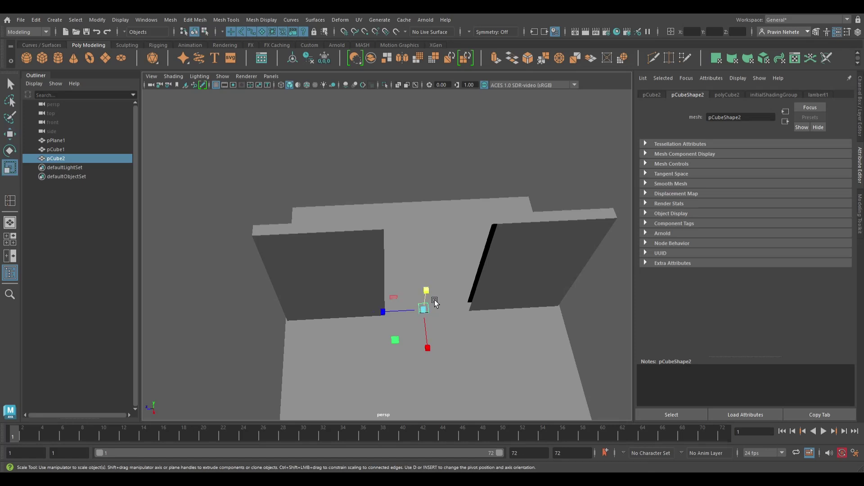
left_click_drag(431, 292, 445, 143)
left_click_drag(484, 342, 482, 263, "alt")
left_click_drag(440, 298, 437, 256)
key("w")
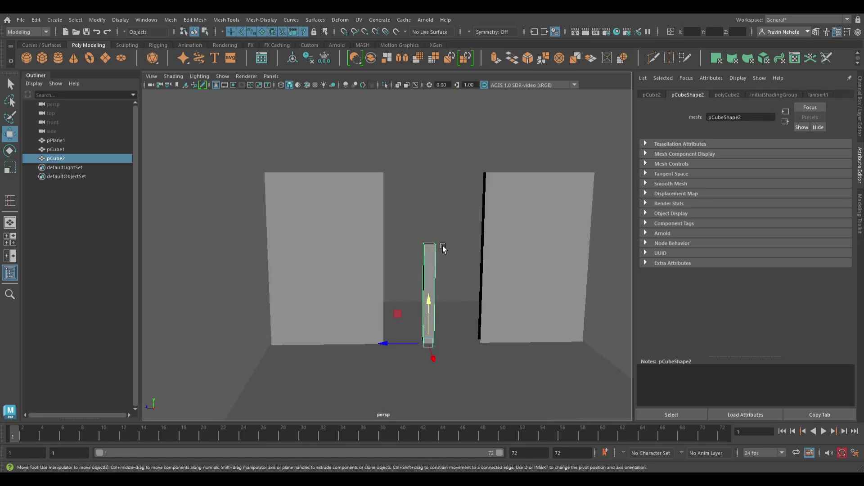
mouse_move(430, 305)
left_mouse_down()
mouse_move(430, 187)
mouse_move(445, 221)
mouse_move(438, 230)
left_mouse_up()
key("r")
key("w")
left_click(306, 254)
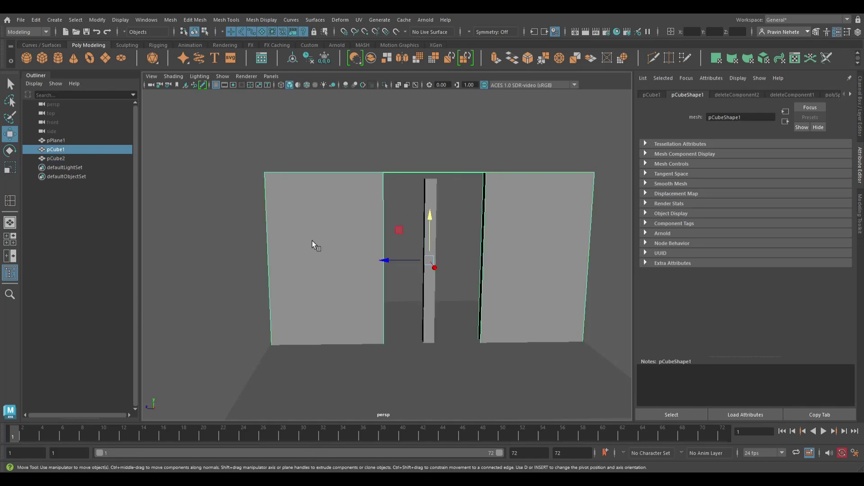
Step: Brighten the wall material's base colour to blue
right_click_drag(386, 365, 393, 360)
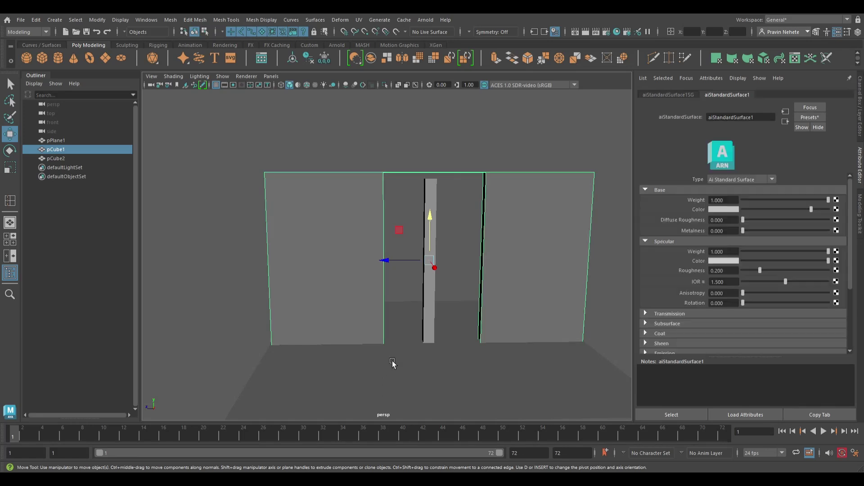
left_click_drag(815, 212, 829, 210)
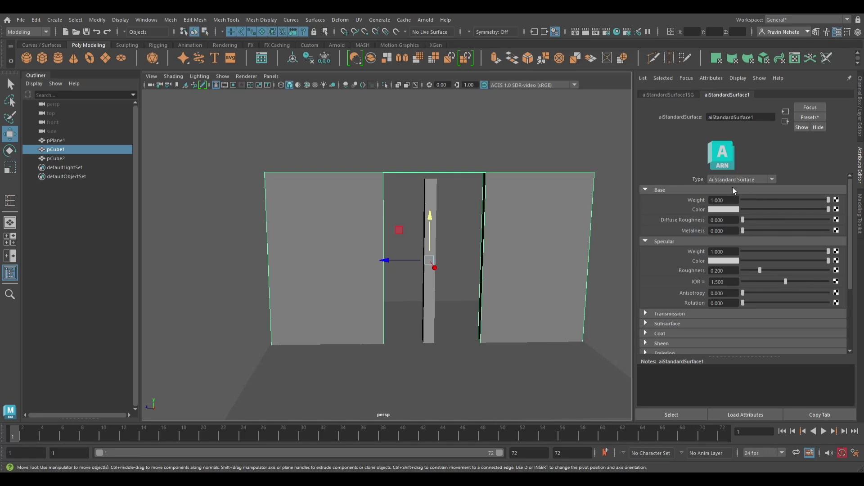
left_click(436, 115)
Step: Widen the post into a door panel filling the doorway and assign a new aiStandardSurface
left_click(438, 219)
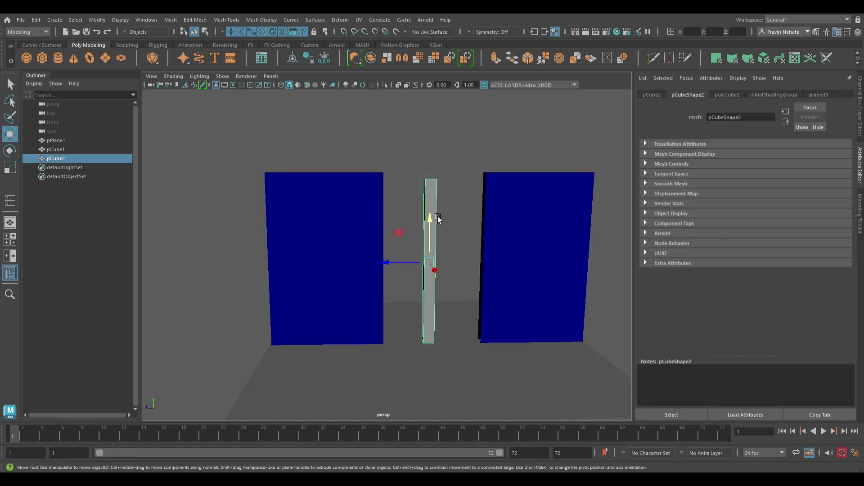
key("r")
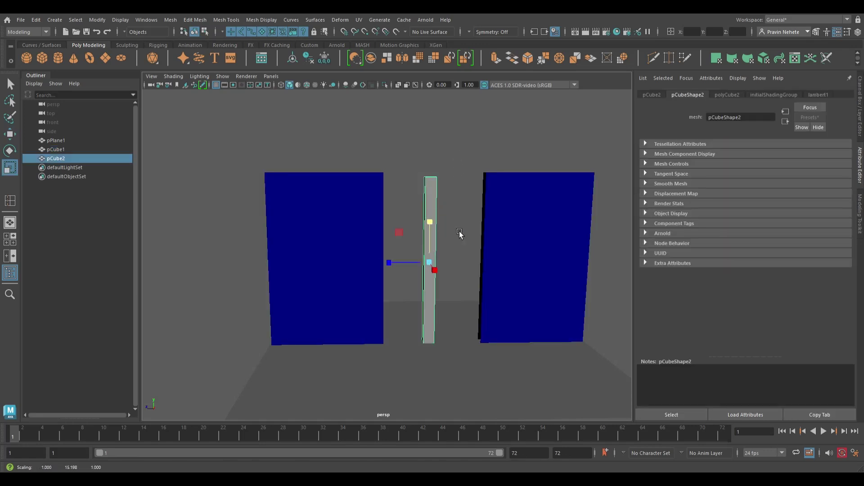
left_click_drag(459, 235, 500, 267, "alt")
left_click_drag(434, 227, 441, 243)
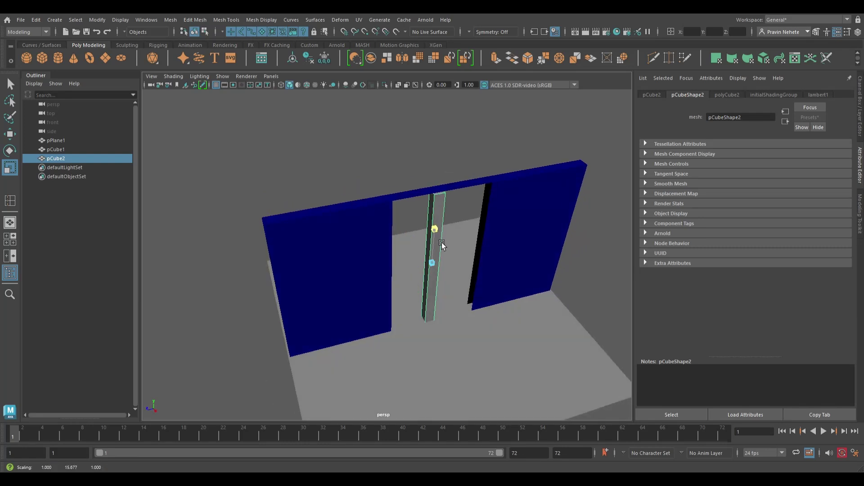
left_click_drag(425, 270, 203, 349)
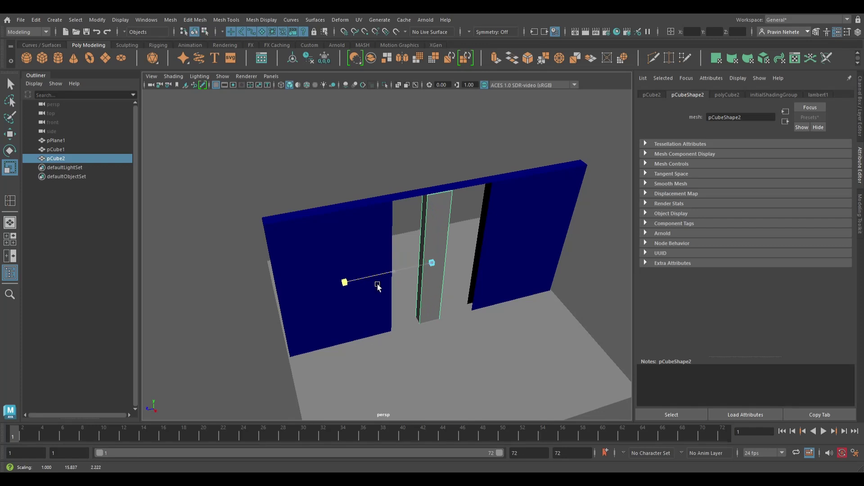
left_click_drag(414, 273, 405, 274)
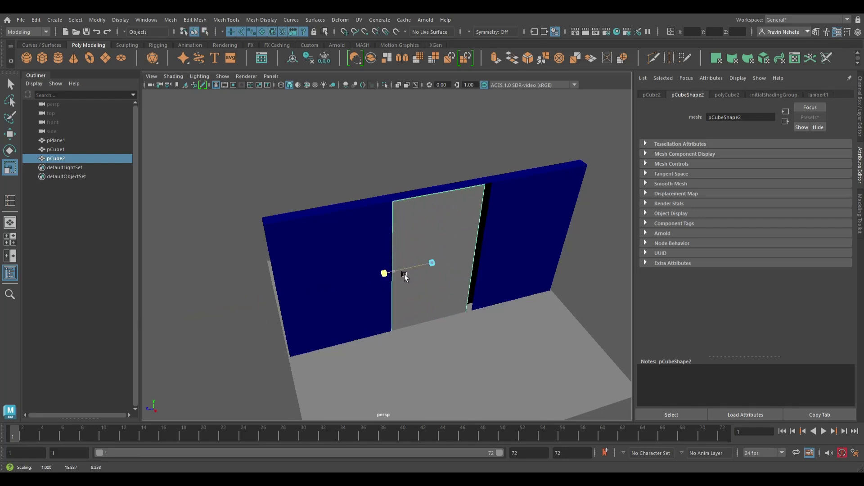
key("w")
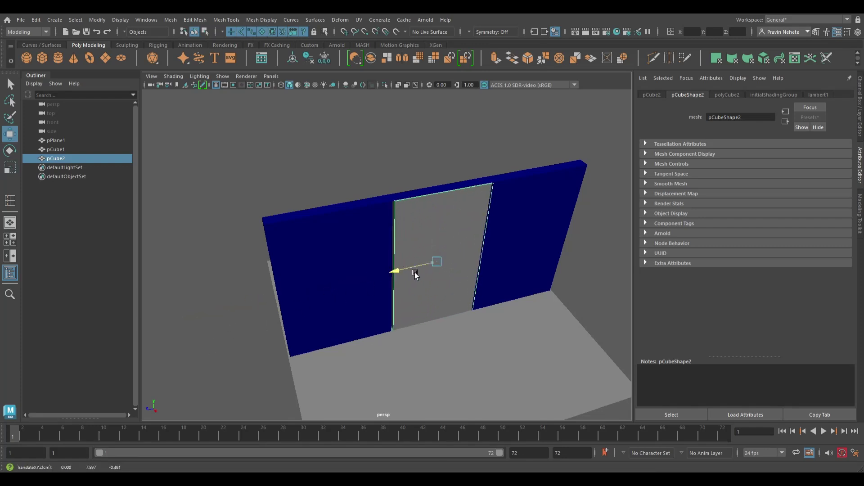
left_click_drag(473, 370, 464, 345, "alt")
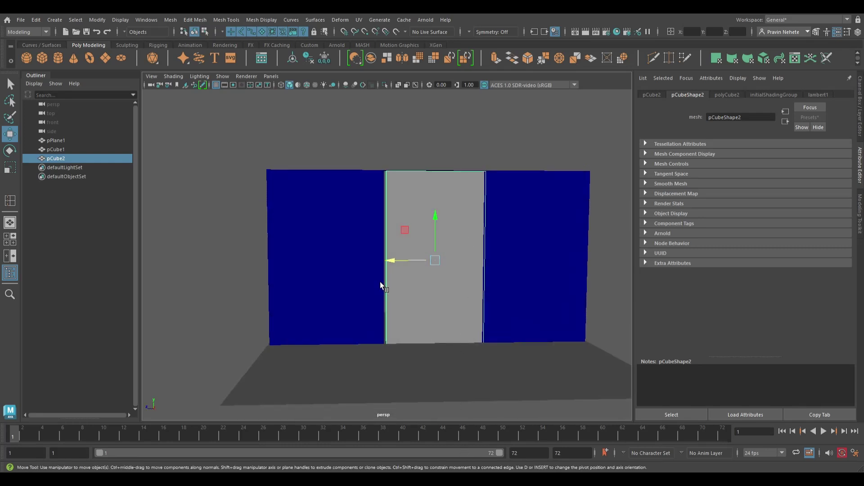
right_click_drag(391, 356, 395, 362)
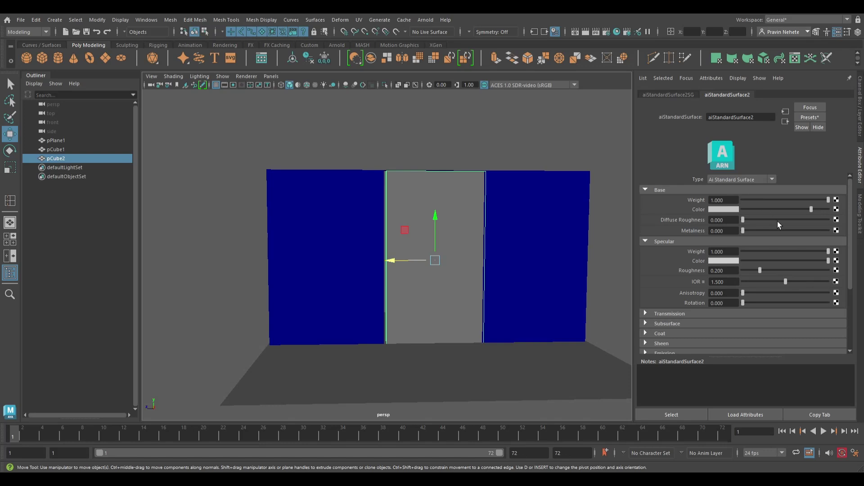
Step: Connect a File texture with the door image to the panel material's Base Color
left_click(836, 209)
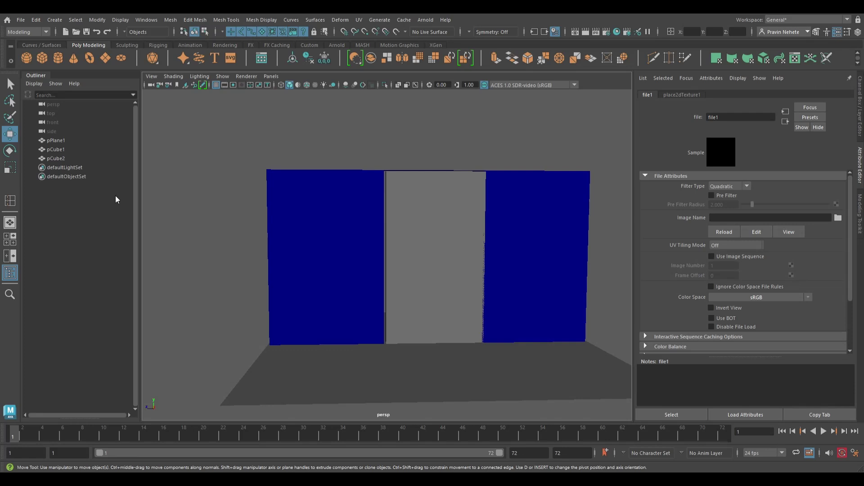
left_click(434, 288)
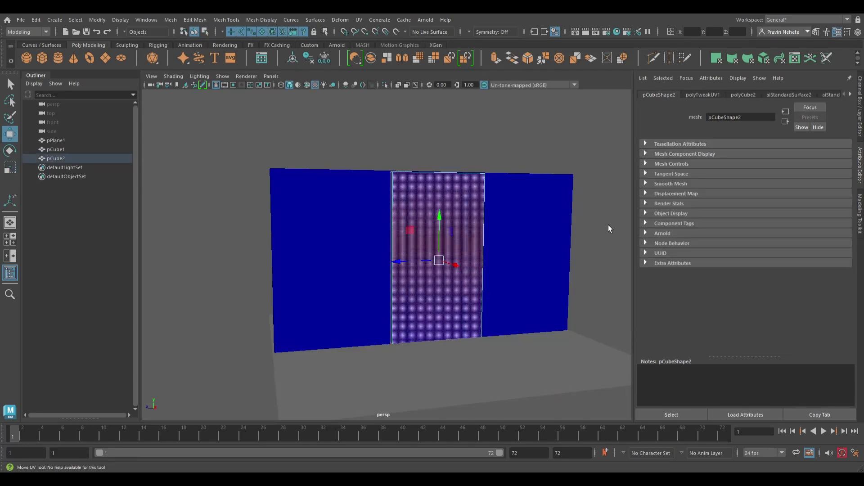
Step: Alternately move and scale the door panel's UVs until the door image fits
key("r")
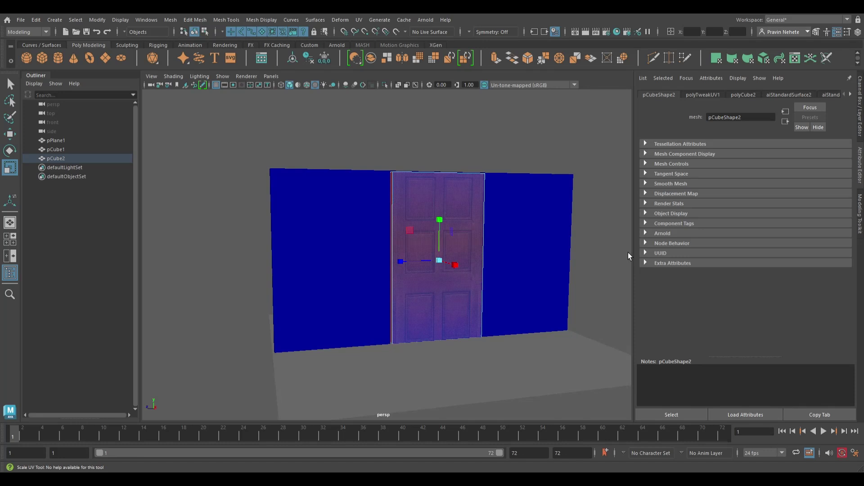
key("w")
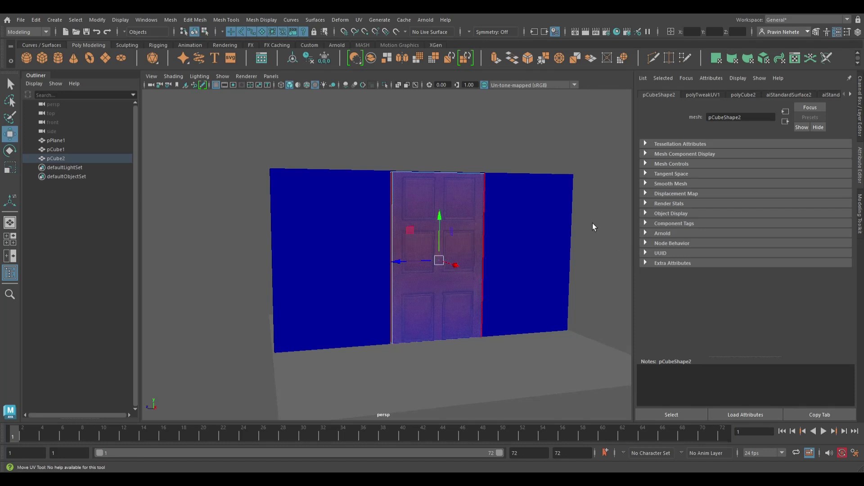
key("r")
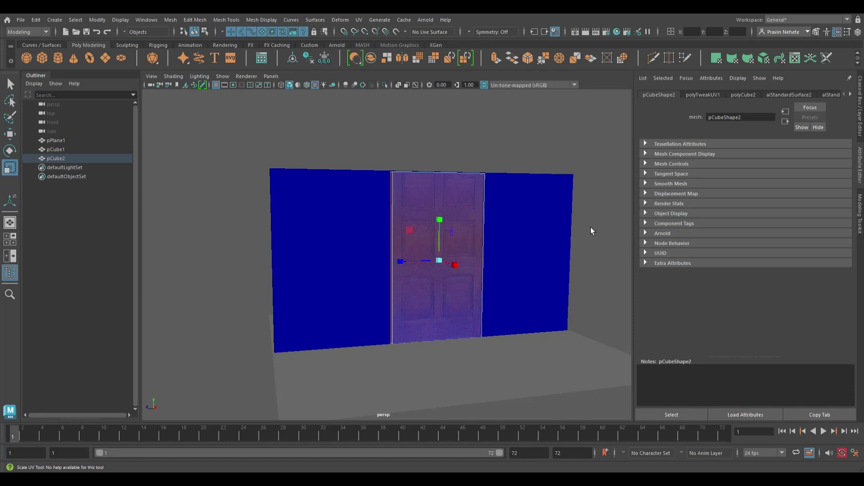
key("w")
key("r")
key("w")
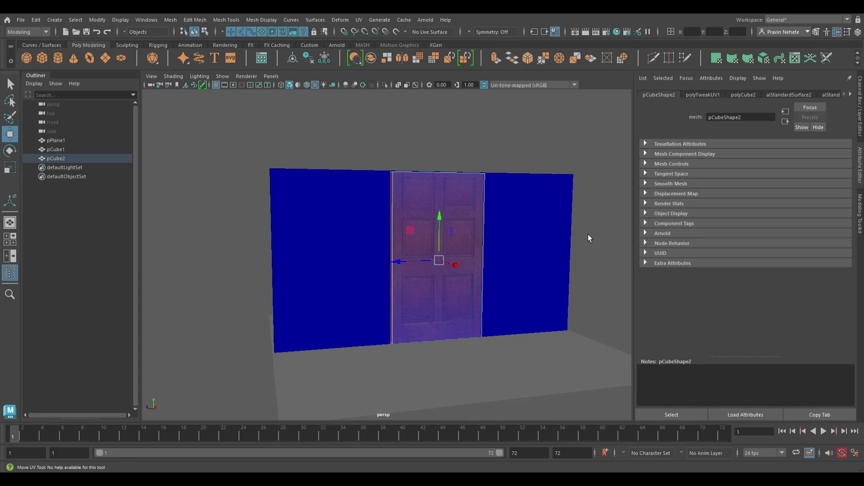
key("r")
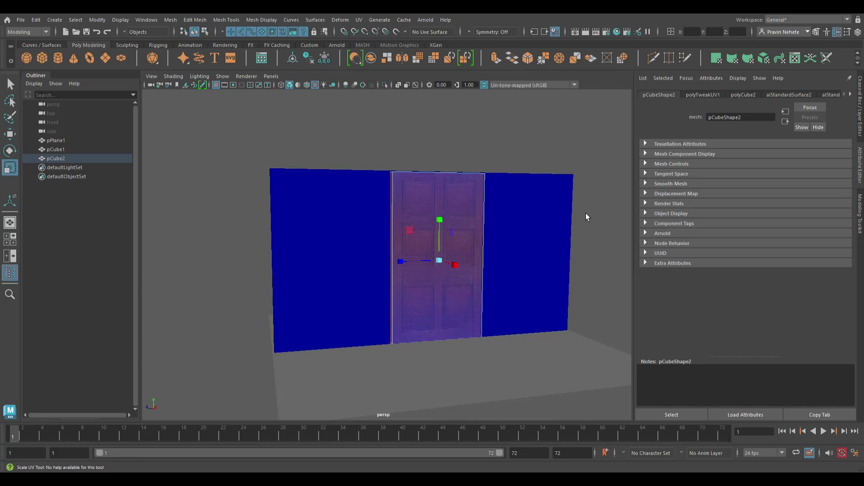
key("w")
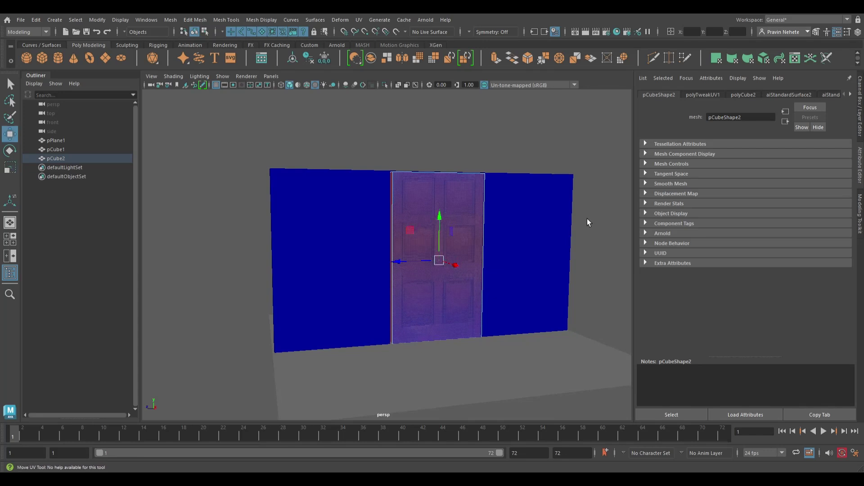
key("r")
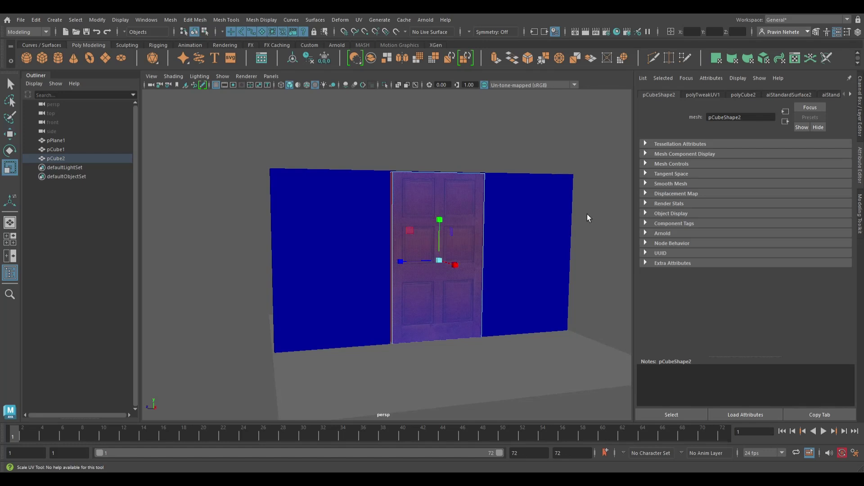
key("w")
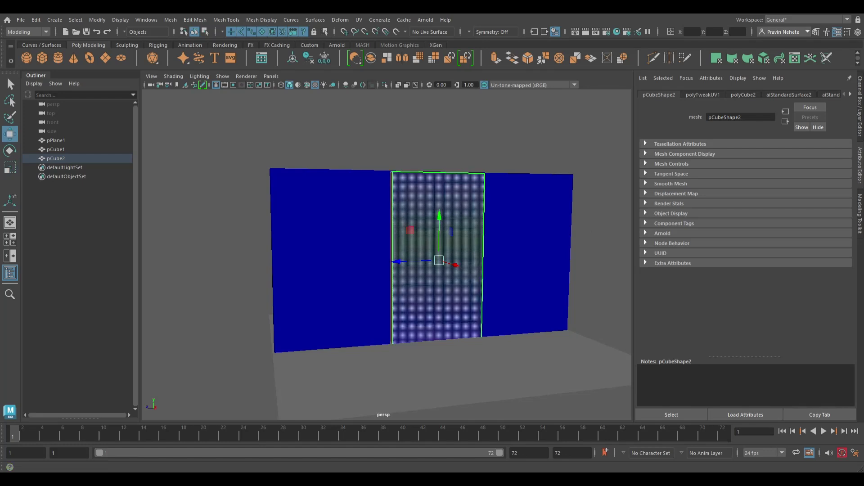
Step: Slide the wall and the door panel along X so they line up
left_click(494, 197)
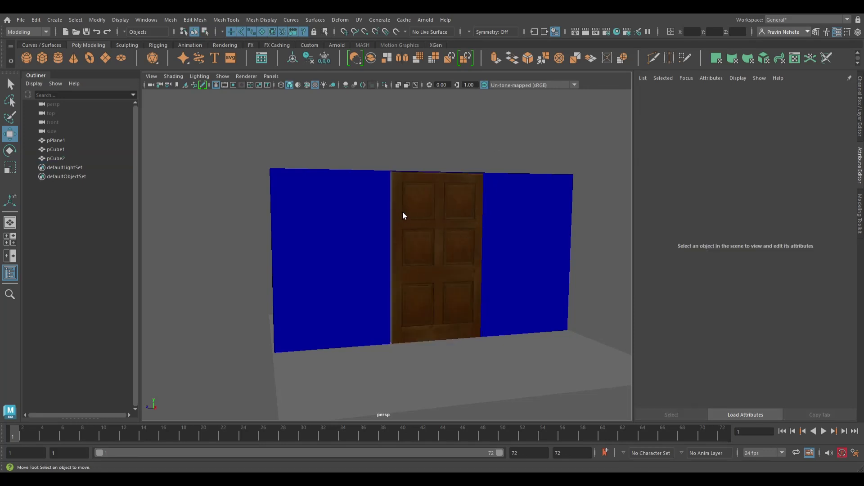
scroll(405, 212, "up", 2)
scroll(398, 225, "up", 5)
left_click(403, 230)
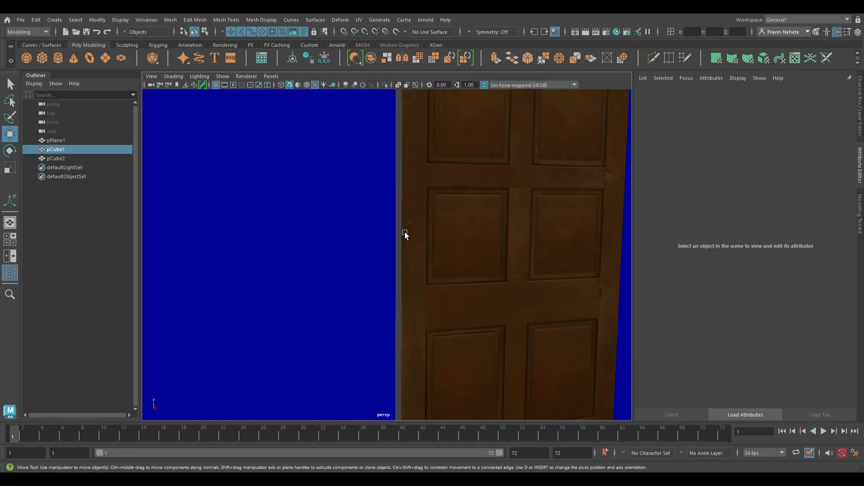
left_click_drag(520, 267, 464, 248)
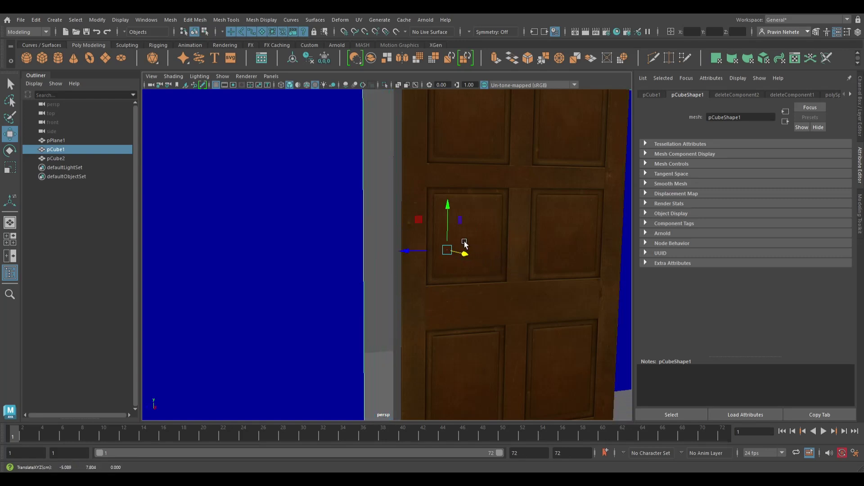
left_click(501, 342)
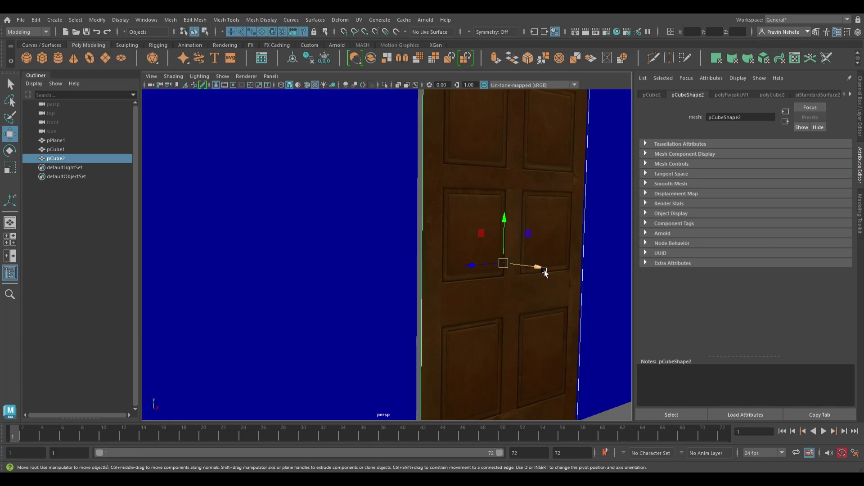
left_click_drag(542, 270, 538, 269)
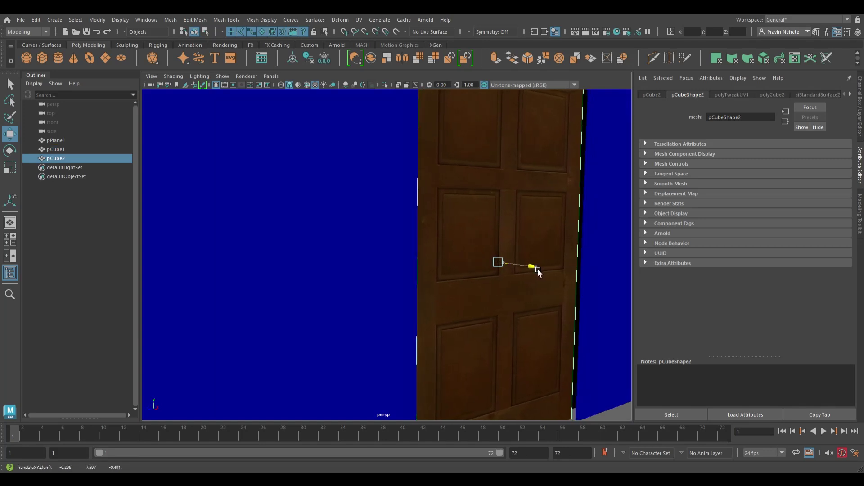
scroll(585, 351, "up", 2)
scroll(563, 342, "down", 5)
Step: Scale the wall narrower along X and slightly shorter around the door
left_click(581, 315)
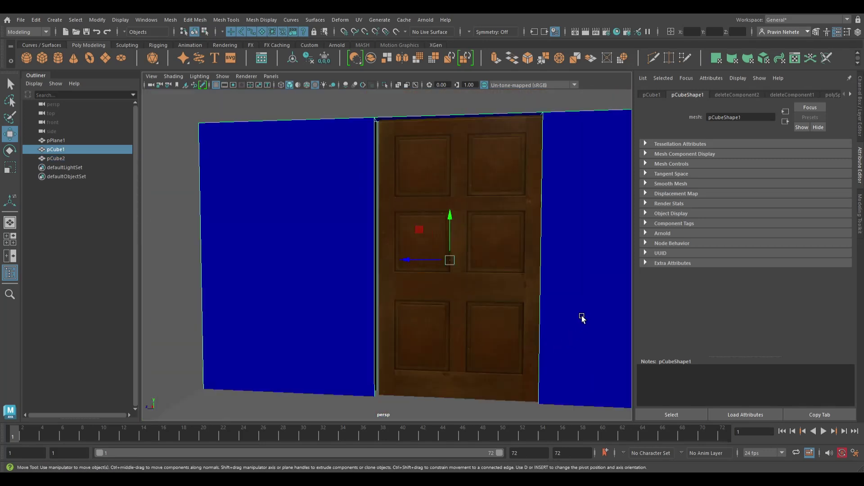
key("e")
key("r")
left_click_drag(432, 262, 417, 262)
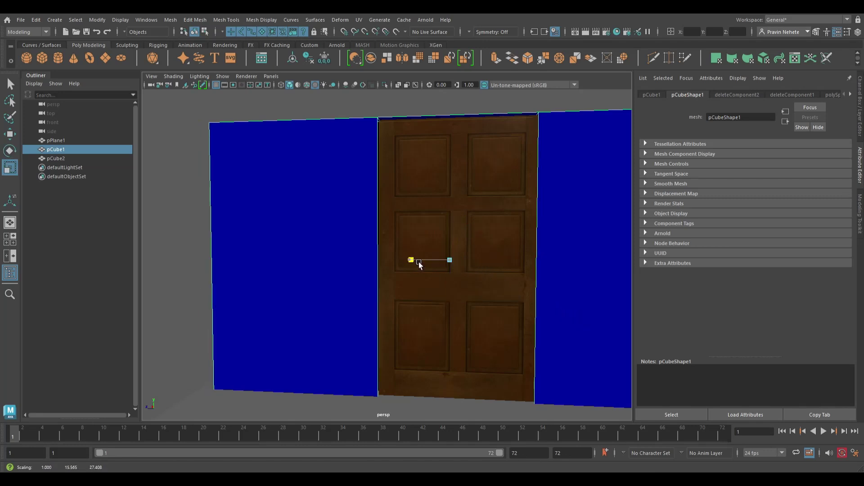
middle_click_drag(457, 228, 459, 229)
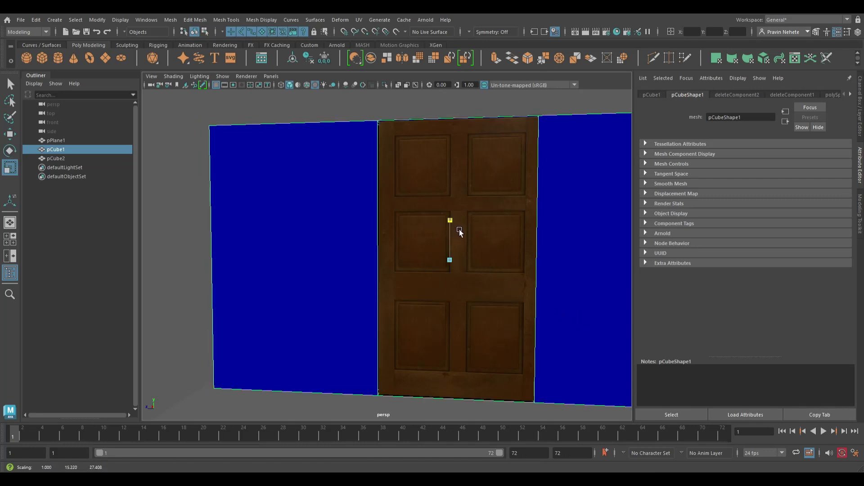
key("w")
left_click(515, 299)
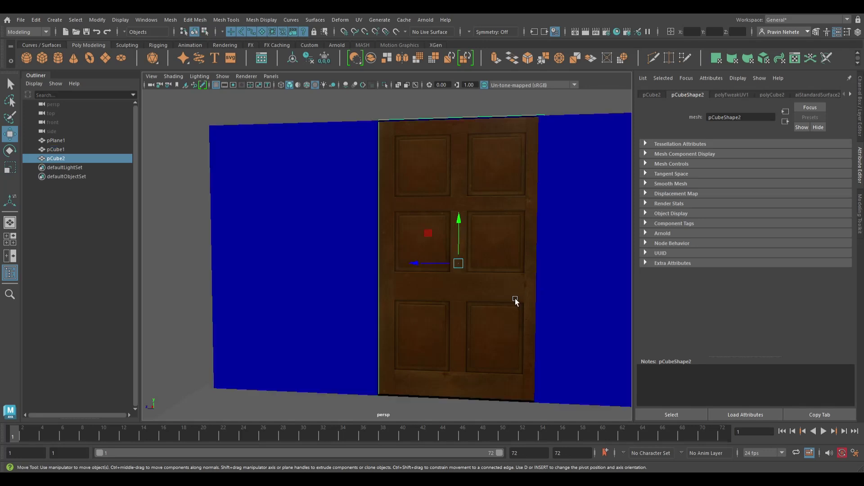
mouse_move(515, 299)
left_mouse_down("alt")
mouse_move(484, 339)
mouse_move(512, 343)
left_mouse_up("alt")
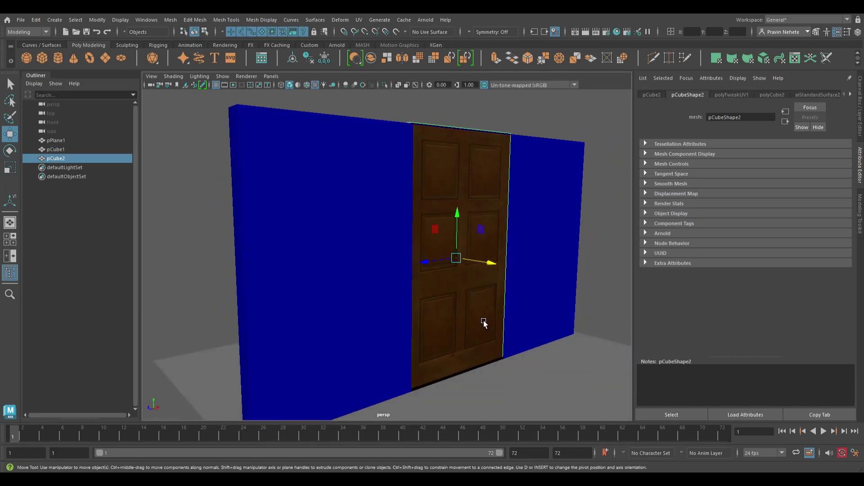
Step: Move the door's pivot to its right edge and go to frame 4
key("d")
left_click_drag(433, 264, 487, 255)
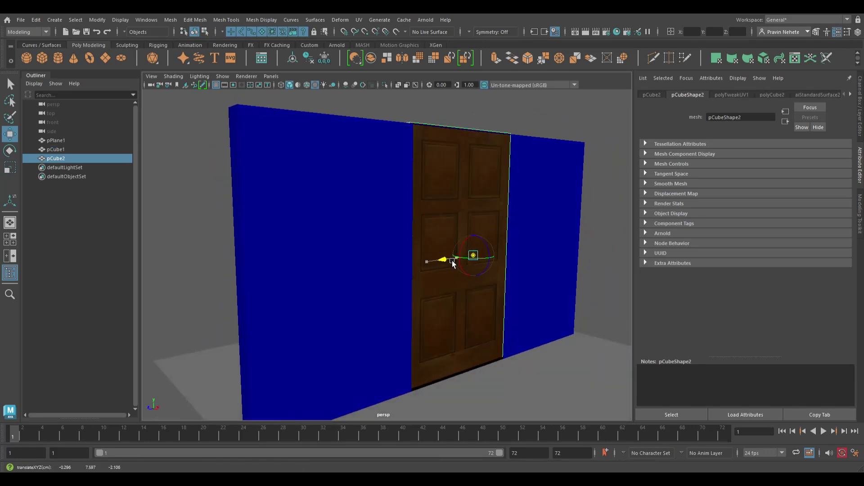
key("d")
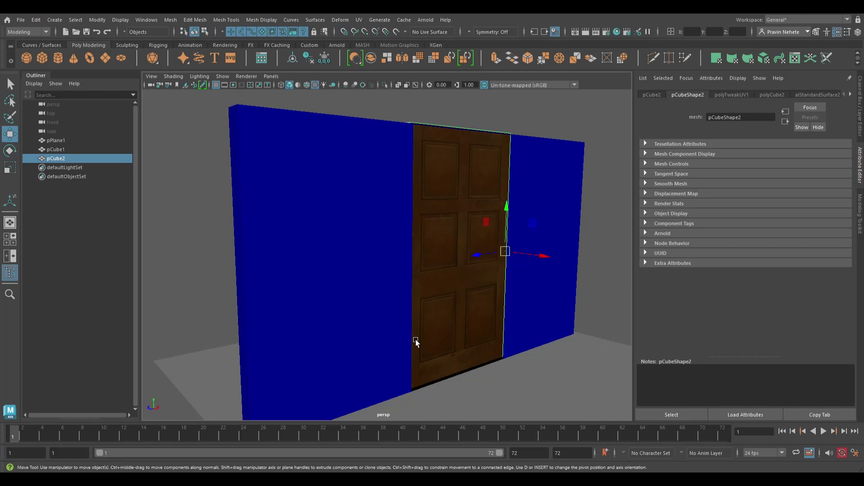
left_click_drag(41, 443, 56, 439)
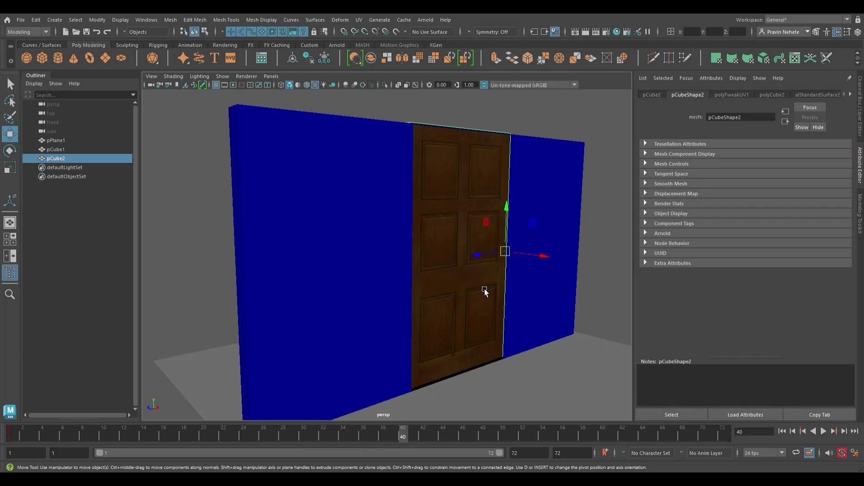
Step: Rotate the door open on its hinge and view it from the other side
key("e")
left_click_drag(501, 256, 544, 258)
key("s")
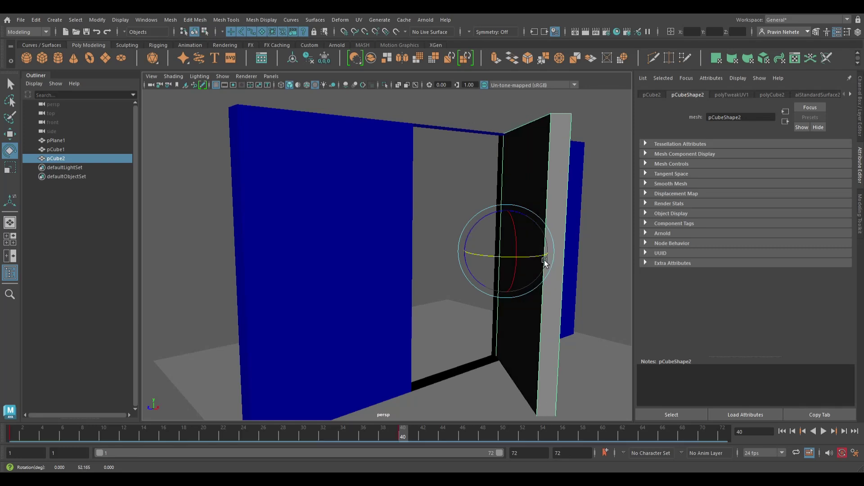
key("w")
mouse_move(455, 233)
left_mouse_down("alt")
mouse_move(566, 238)
mouse_move(377, 213)
left_mouse_up("alt")
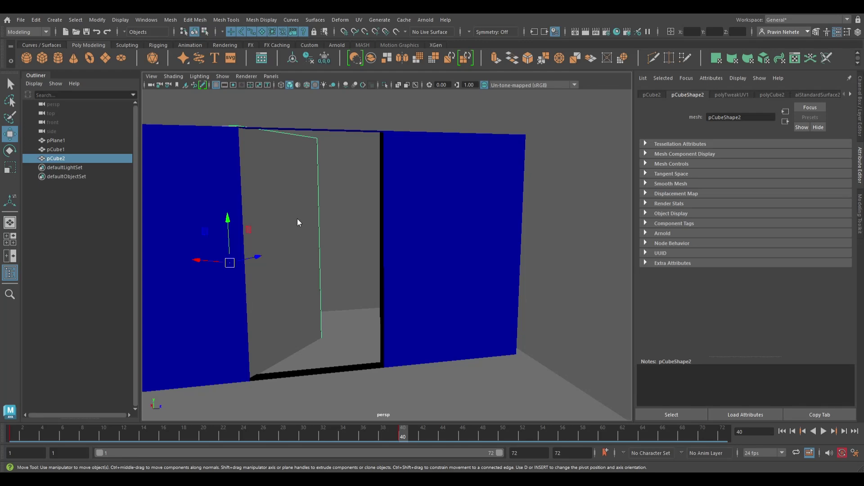
left_click(300, 234, "ctrl")
left_click(294, 271)
mouse_move(329, 273)
left_mouse_down("alt")
mouse_move(354, 306)
mouse_move(305, 318)
mouse_move(198, 312)
mouse_move(434, 276)
left_mouse_up("alt")
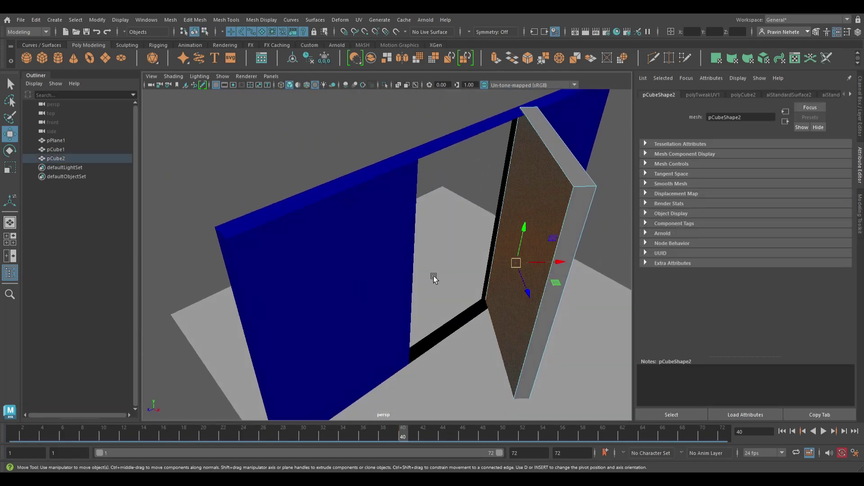
Step: Apply the dark red aiStandardSurface4 to the door's side face, then scrub back to frame 36
left_click(588, 228, "shift")
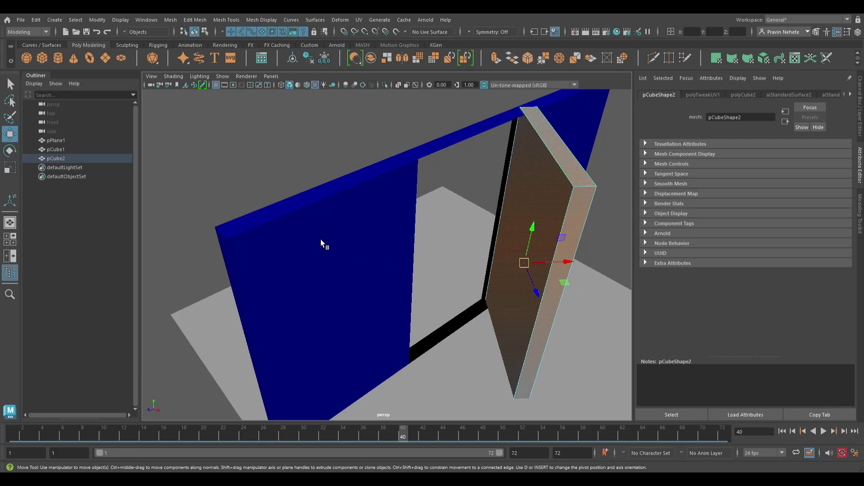
middle_click_drag(400, 364, 400, 365)
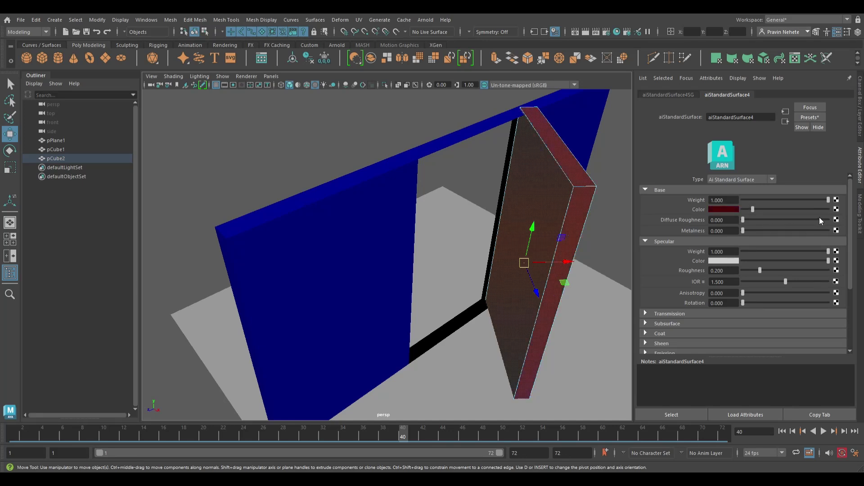
left_click(572, 174)
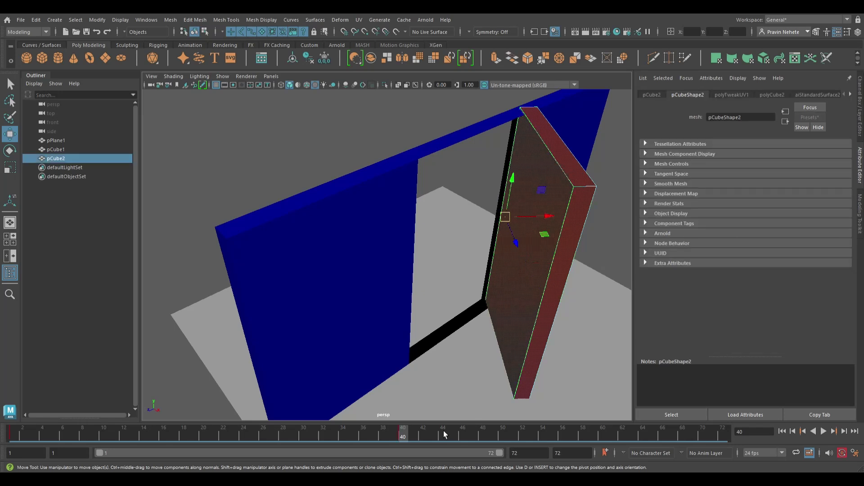
left_click_drag(404, 442, 364, 434)
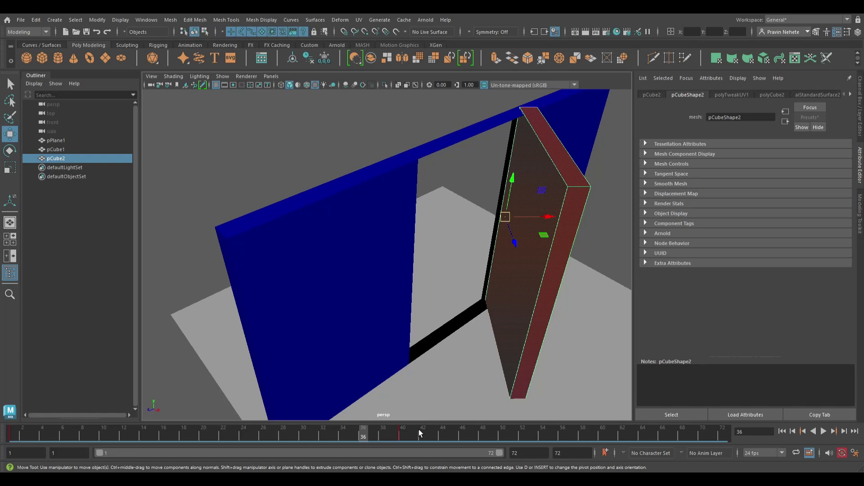
Step: Set the playback end frame to 80 and view the open door at frame 75
left_click(462, 321)
mouse_move(364, 433)
left_mouse_down()
mouse_move(64, 422)
mouse_move(403, 450)
left_mouse_up()
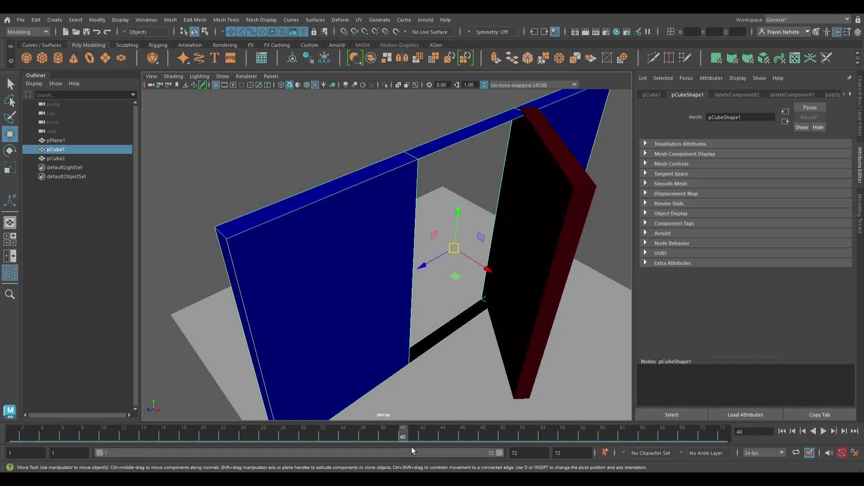
left_click_drag(412, 444, 701, 438)
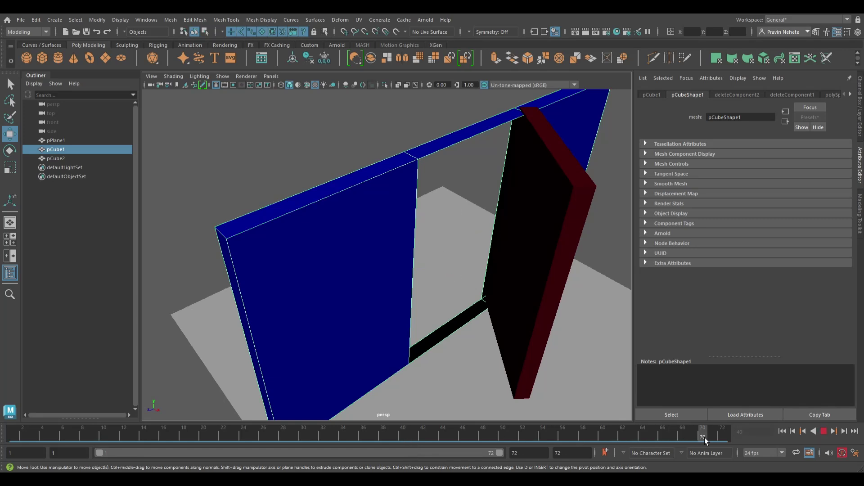
left_click(539, 454)
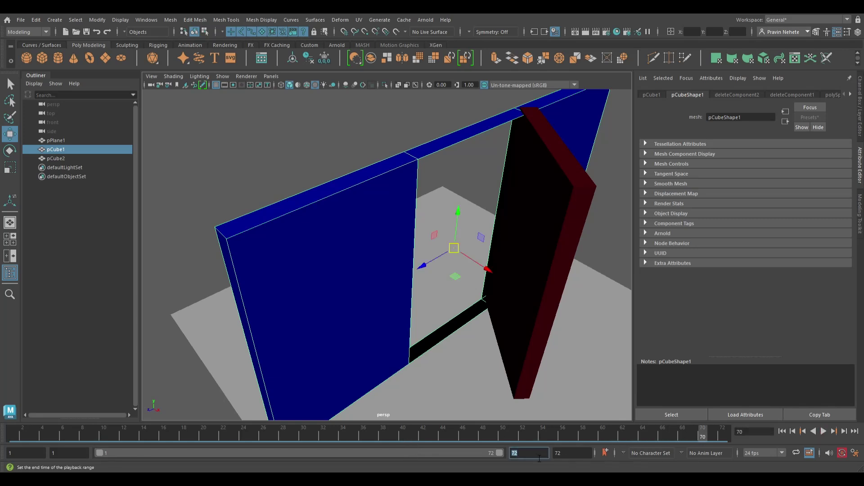
type("80")
key("Return")
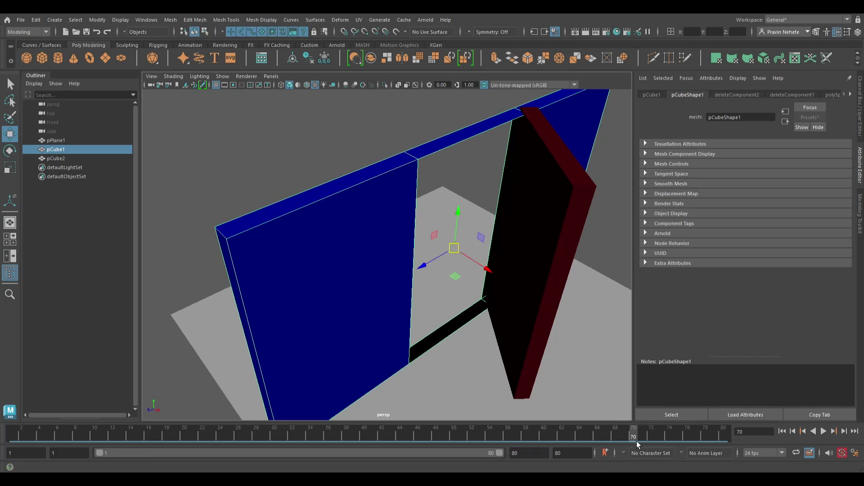
left_click_drag(637, 441, 682, 438)
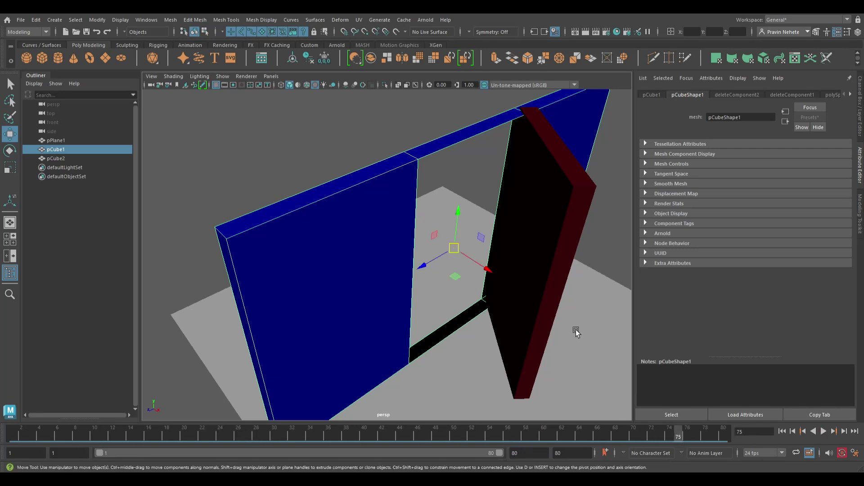
left_click_drag(576, 330, 527, 294, "alt")
left_click(545, 264)
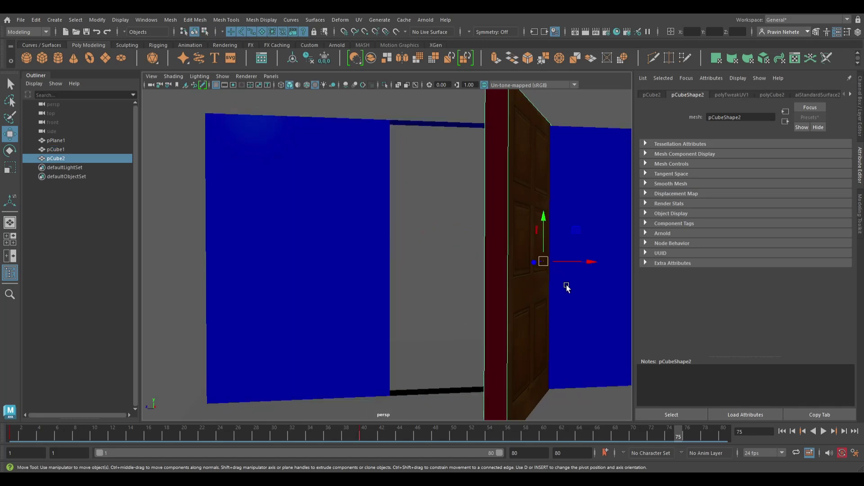
Step: Key the door's Y rotation back to 0 at frame 75 so it closes, then scrub to check
key("e")
left_click_drag(557, 267, 527, 269)
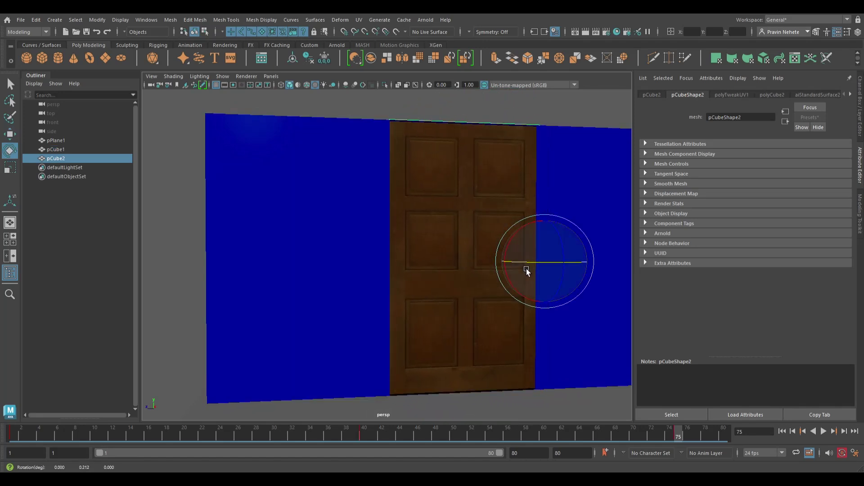
mouse_move(681, 434)
left_mouse_down()
mouse_move(42, 444)
mouse_move(428, 462)
mouse_move(370, 456)
left_mouse_up()
scroll(373, 311, "down", 5)
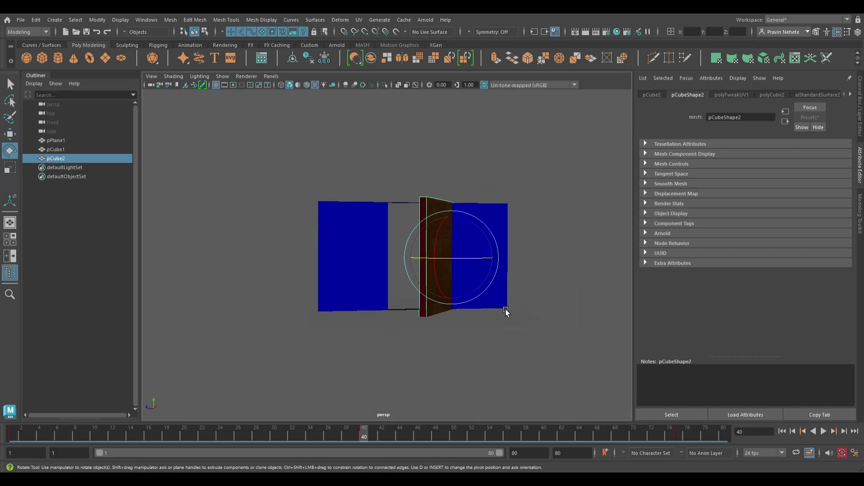
left_click(550, 249)
Step: Add an Arnold skydome light to the scene and orbit the view around it
left_click(337, 45)
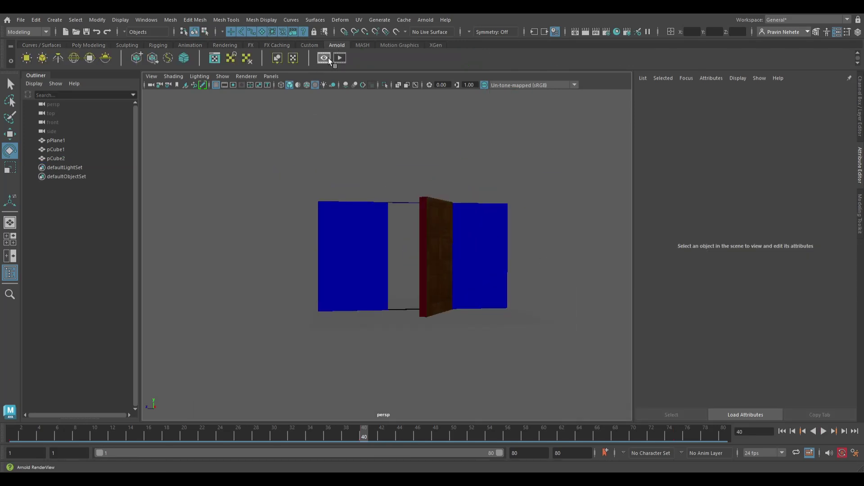
left_click(74, 58)
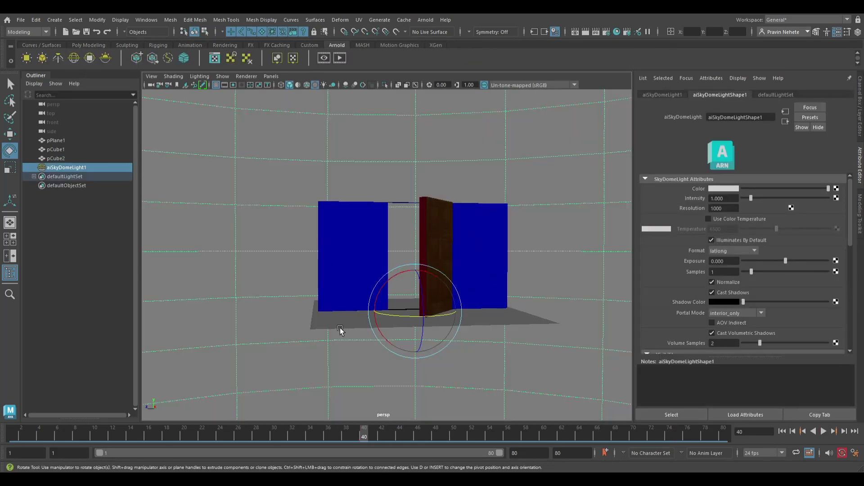
key("w")
left_click_drag(349, 337, 540, 385, "alt")
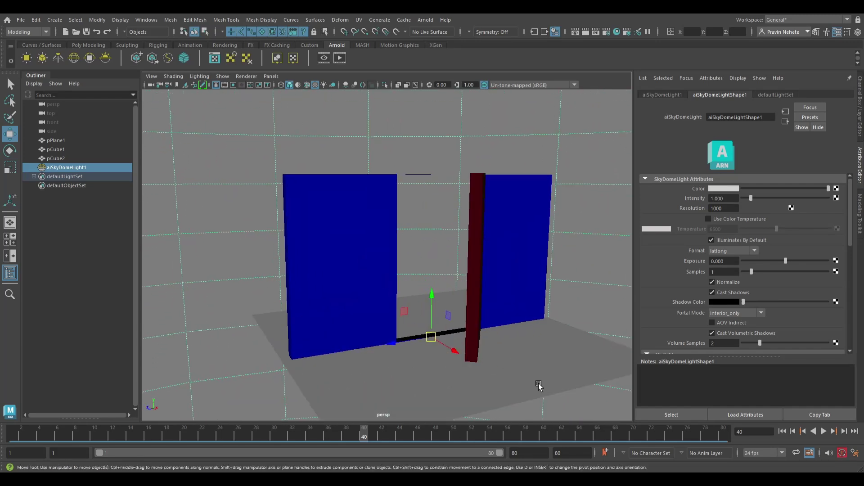
Step: Play and scrub the animation to frame 80, then select the ground plane pPlane1
key("alt+v")
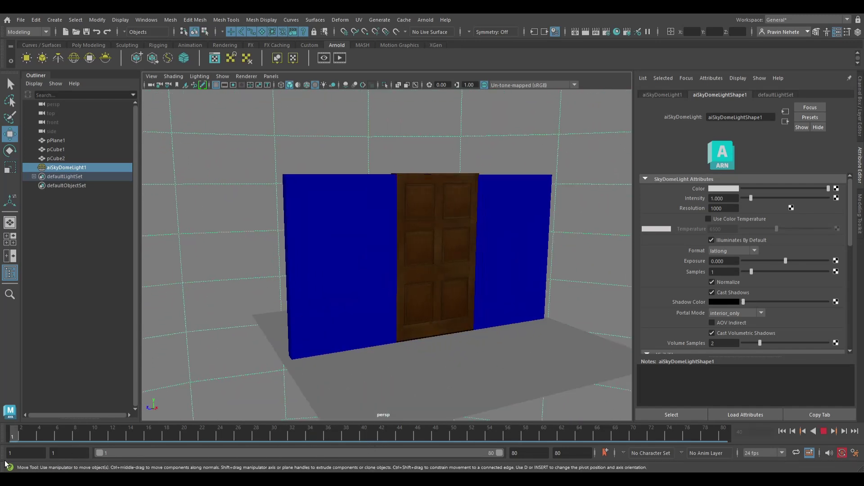
mouse_move(196, 463)
left_mouse_down()
mouse_move(554, 457)
mouse_move(665, 445)
left_mouse_up()
left_click_drag(717, 436, 724, 433)
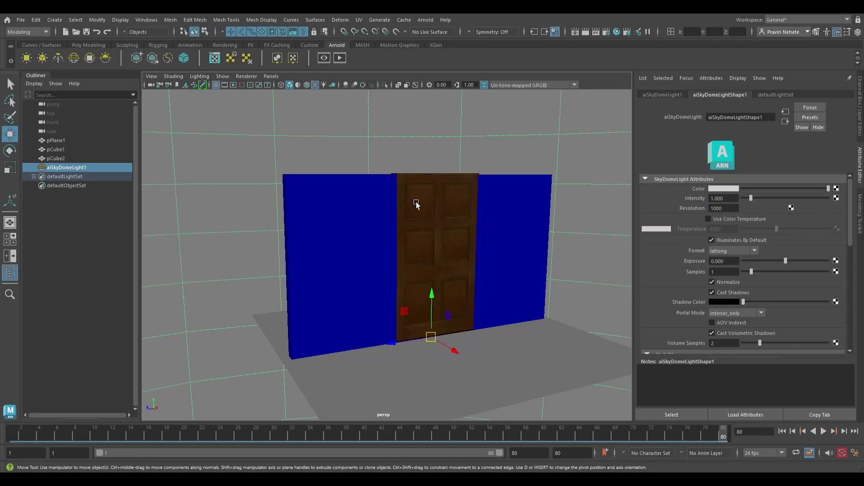
left_click(344, 61)
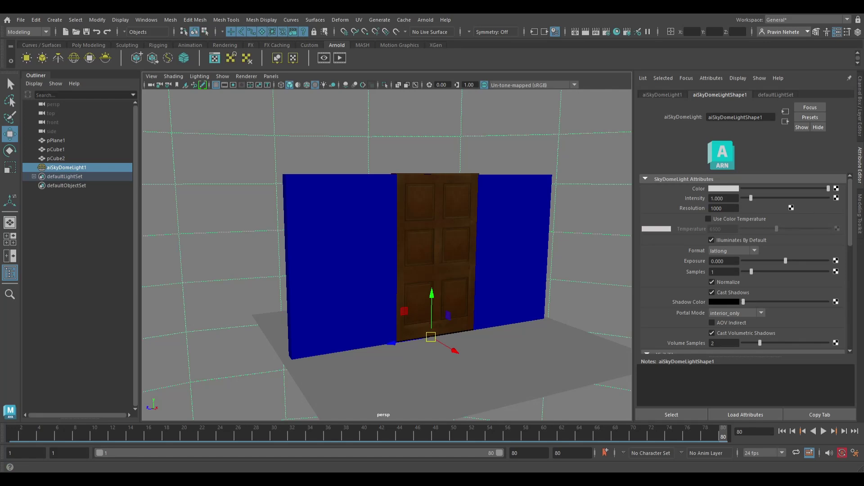
left_click(511, 350)
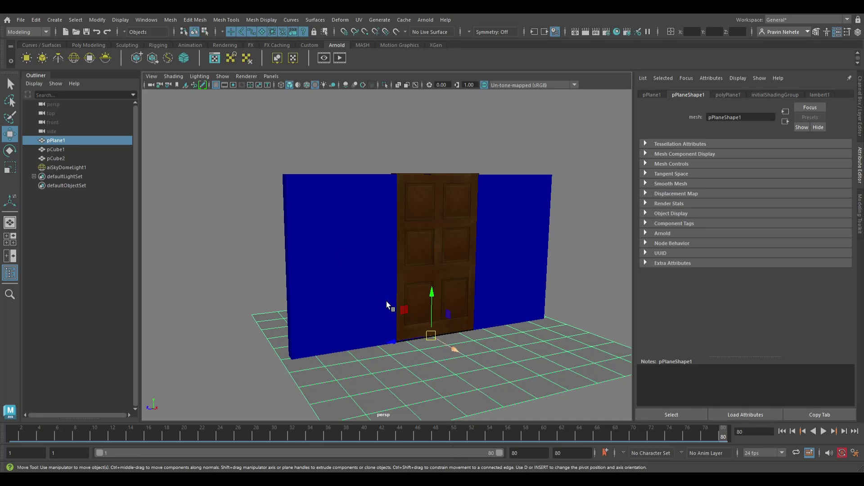
Step: Give pPlane1 a new aiStandardSurface material with a teal base colour
middle_click_drag(406, 363, 406, 362)
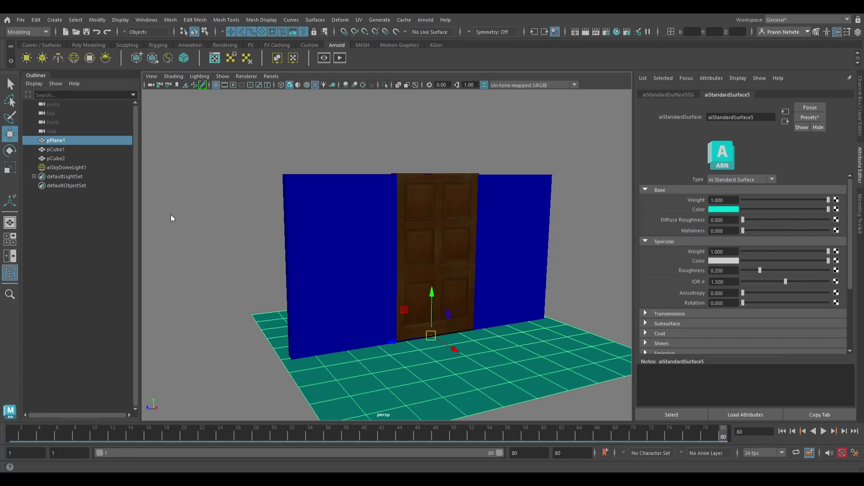
key("q")
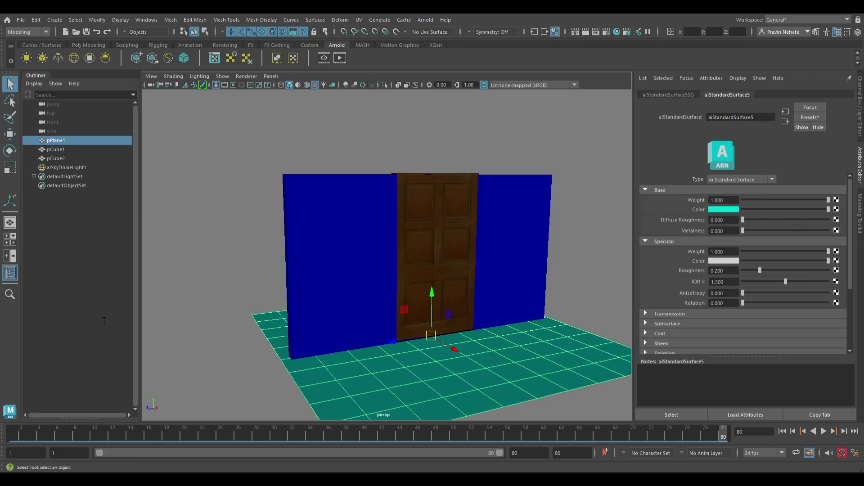